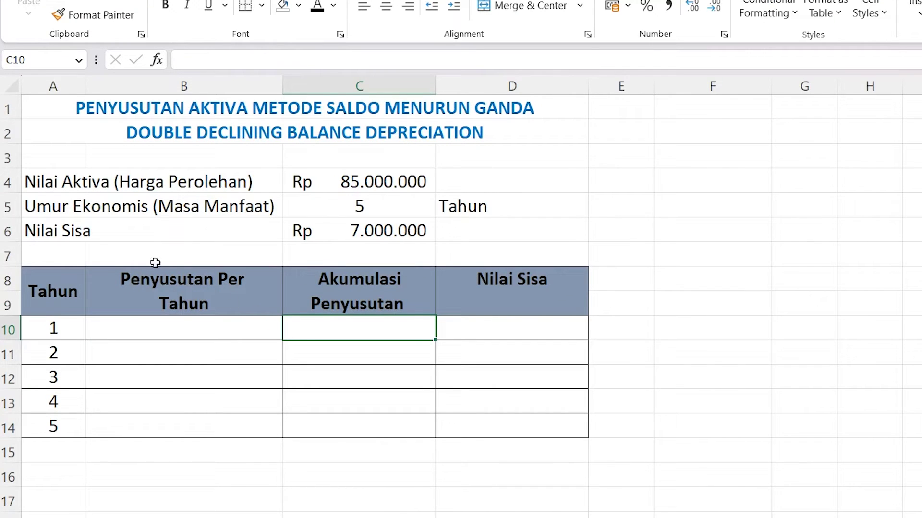
pyautogui.click(228, 182)
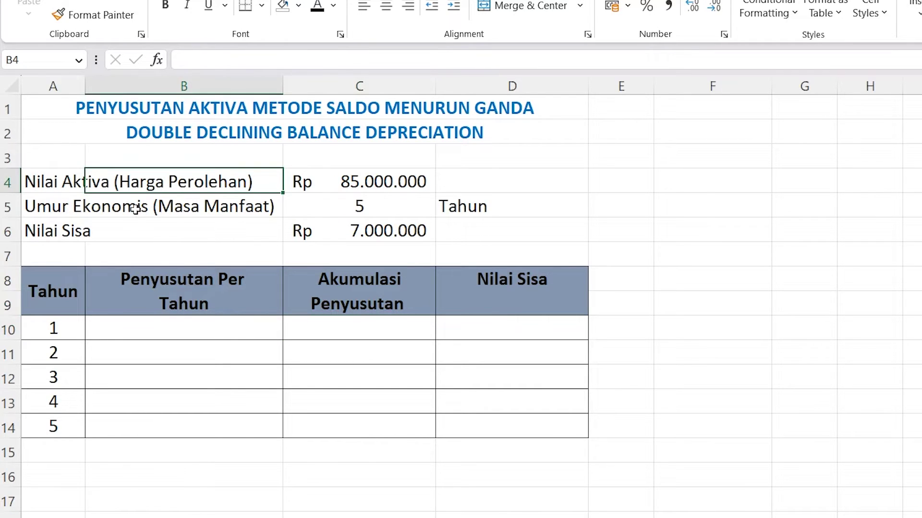
pyautogui.click(153, 210)
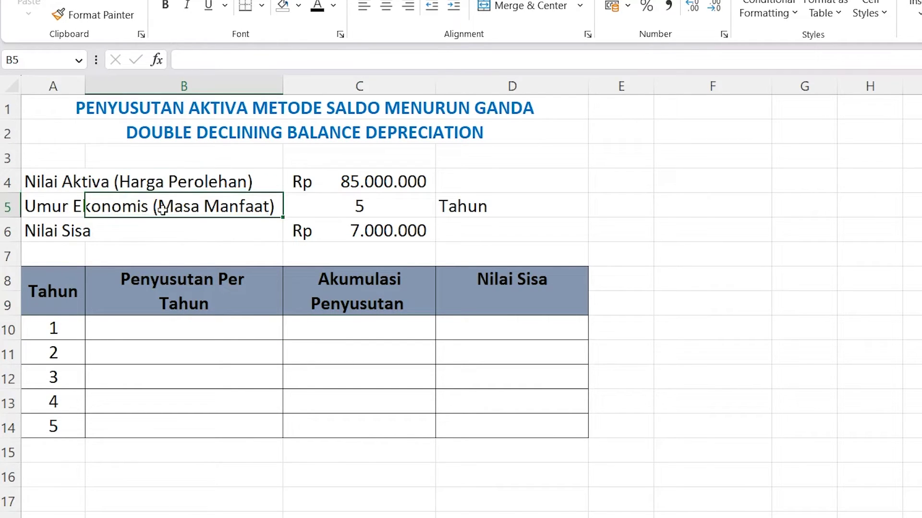
pyautogui.click(151, 234)
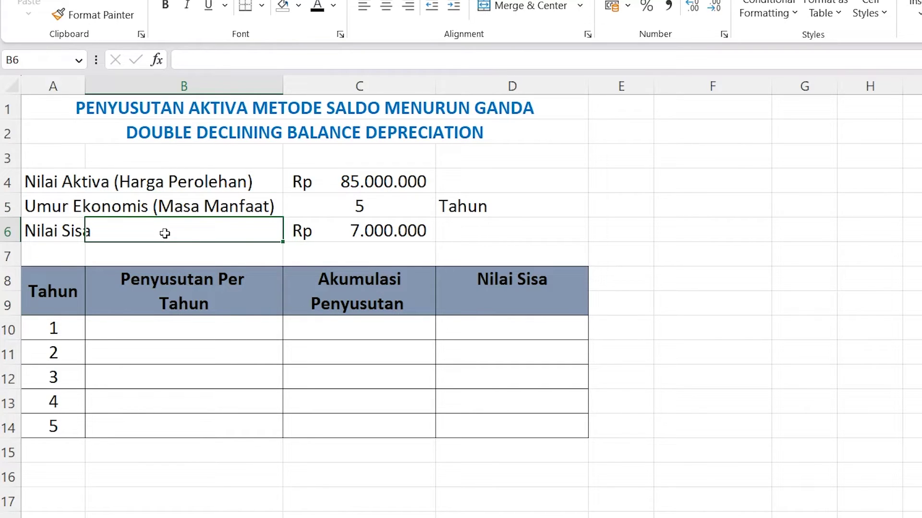
# Enter the year 1 depreciation formula =DDB($C$4;$C$6;$C$5;A10) in cell B10
pyautogui.click(141, 326)
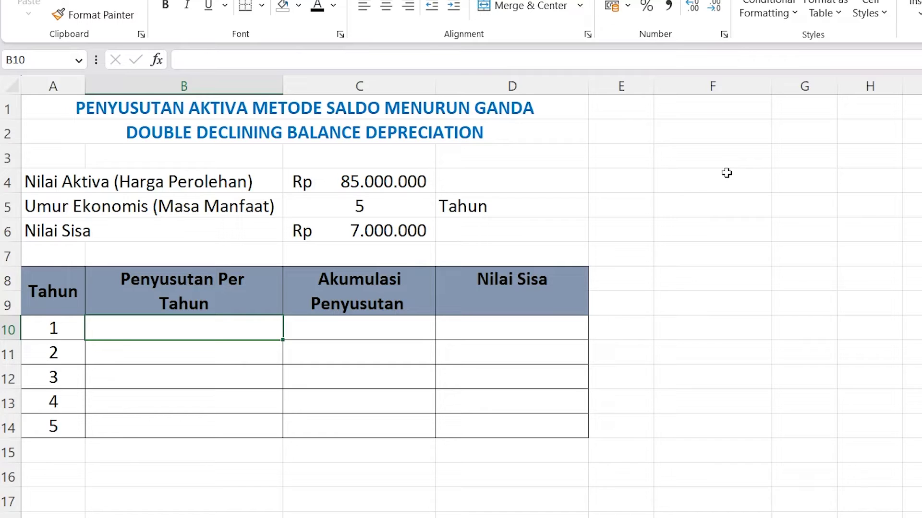
pyautogui.write('=')
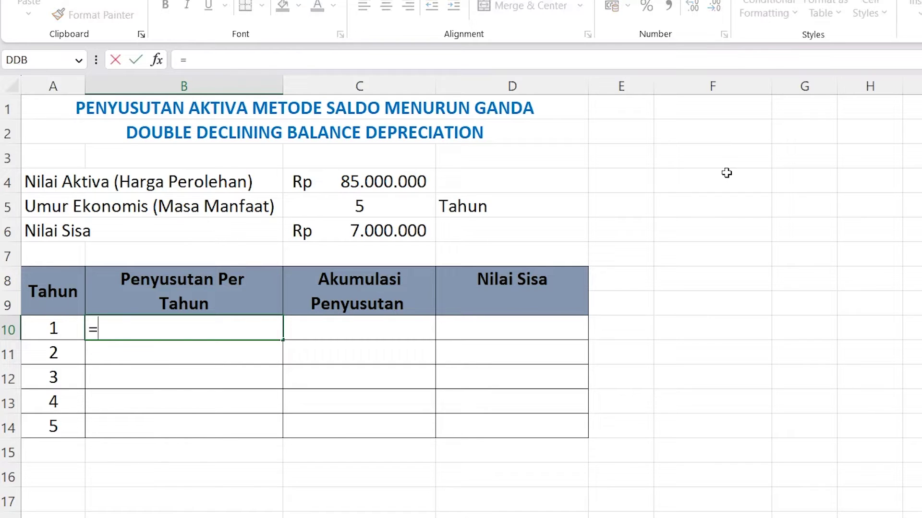
pyautogui.write('DDB')
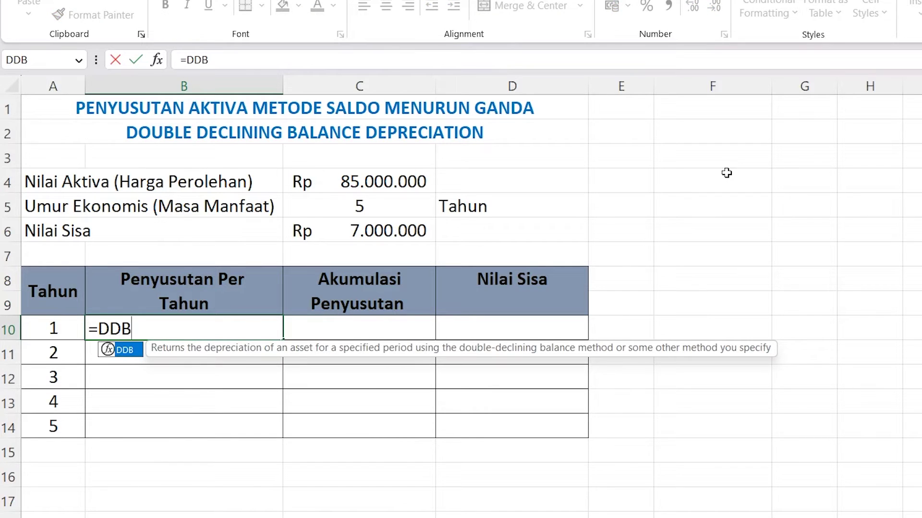
pyautogui.write('(')
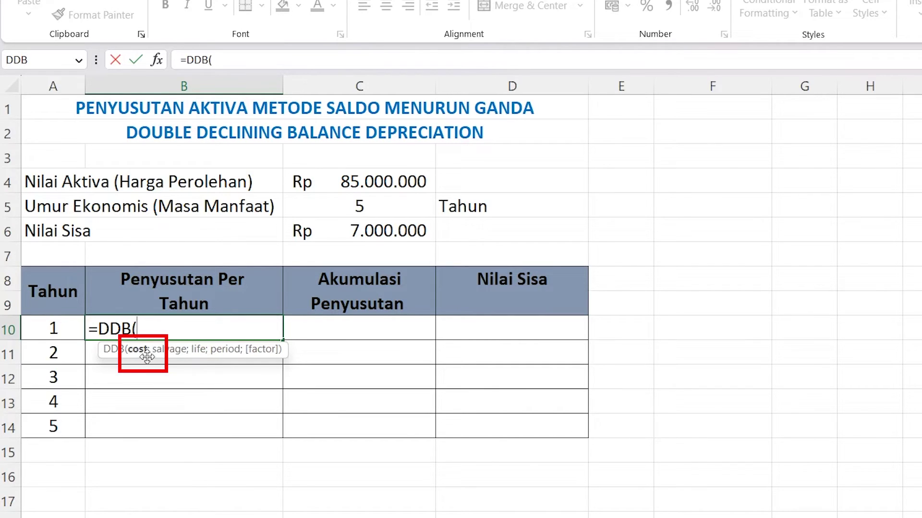
pyautogui.click(348, 181)
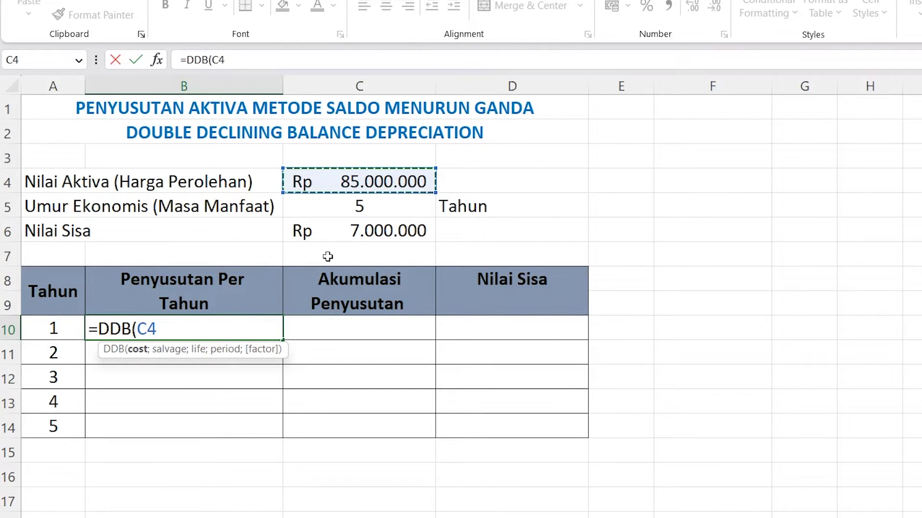
pyautogui.press('F4')
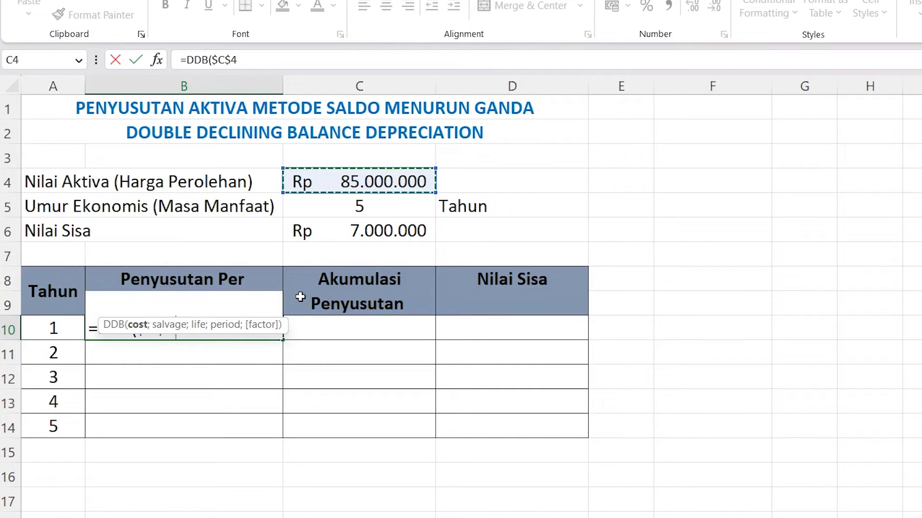
pyautogui.write(';')
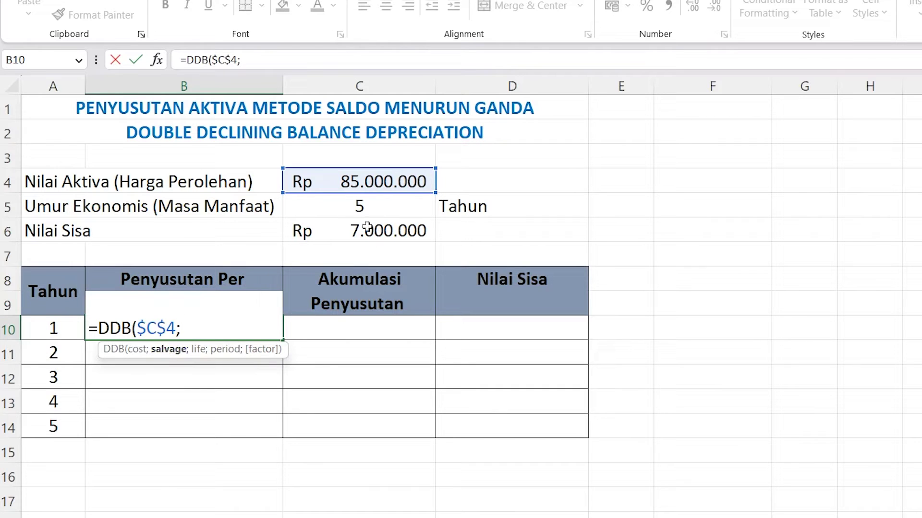
pyautogui.click(335, 222)
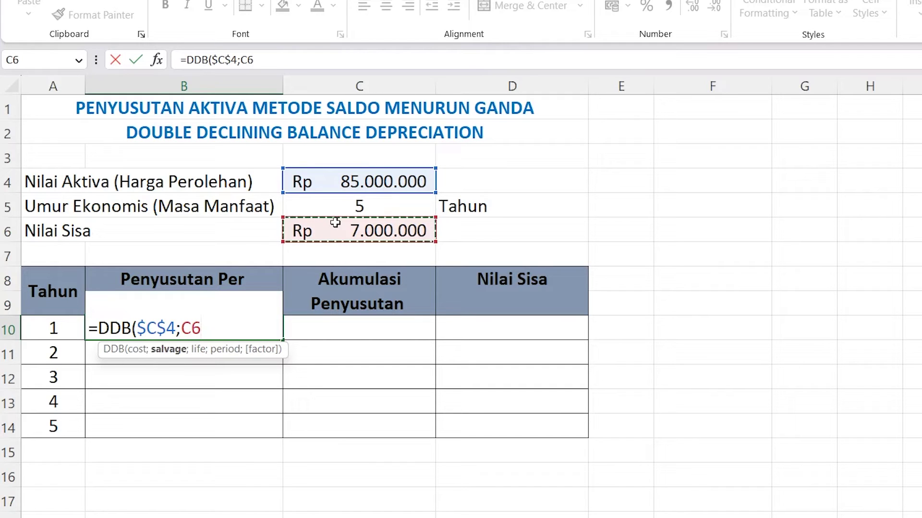
pyautogui.press('F4')
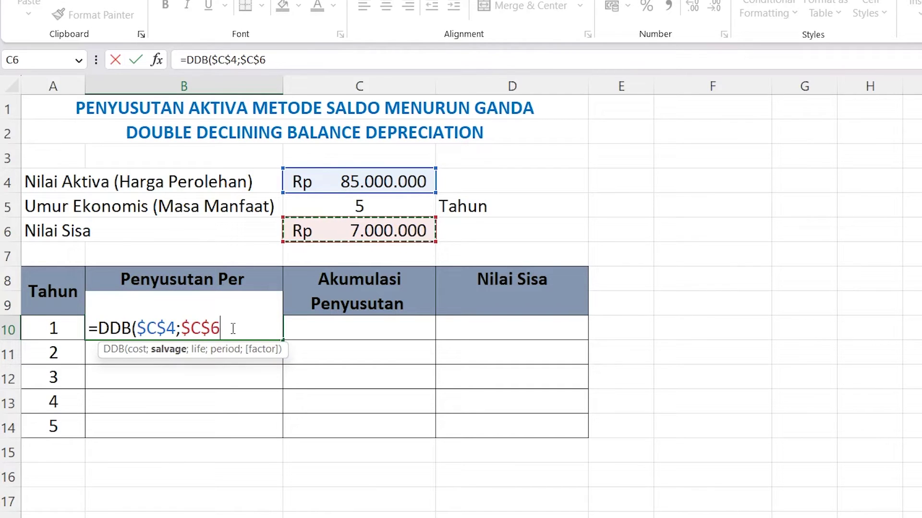
pyautogui.write(';')
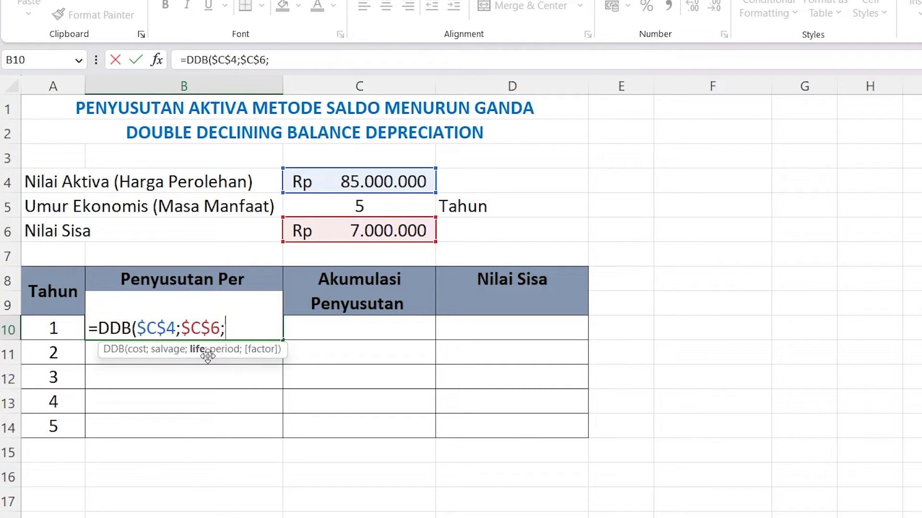
pyautogui.click(361, 206)
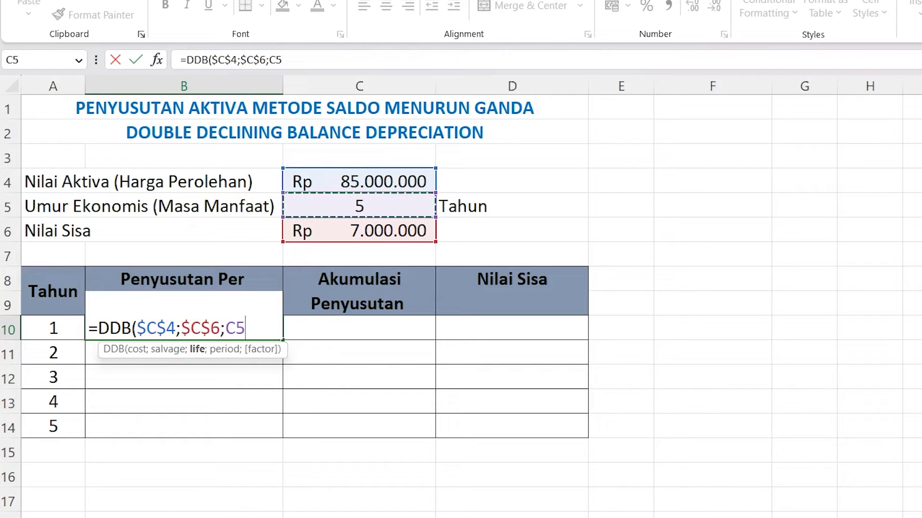
pyautogui.press('F4')
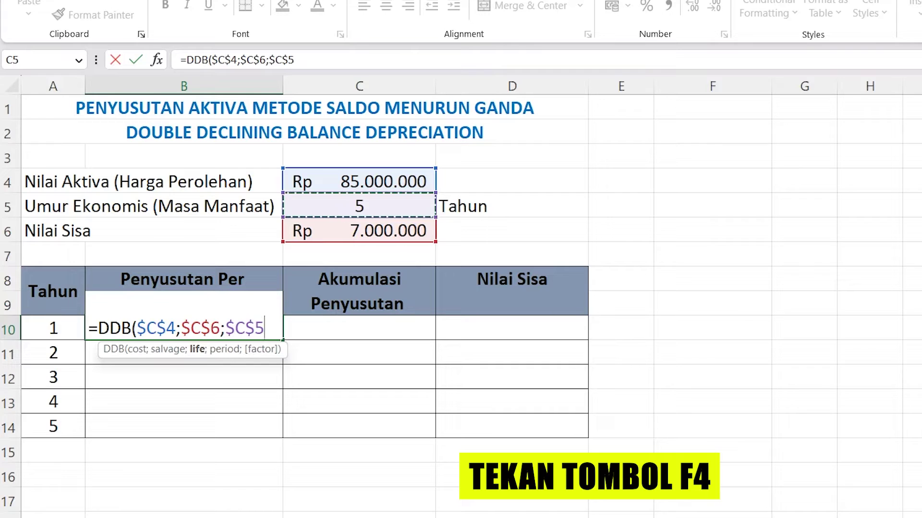
pyautogui.write(';')
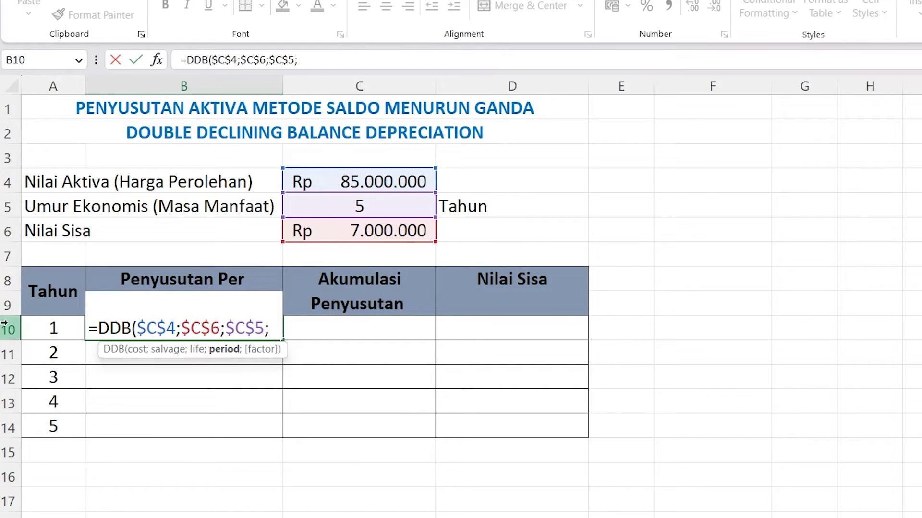
pyautogui.click(57, 329)
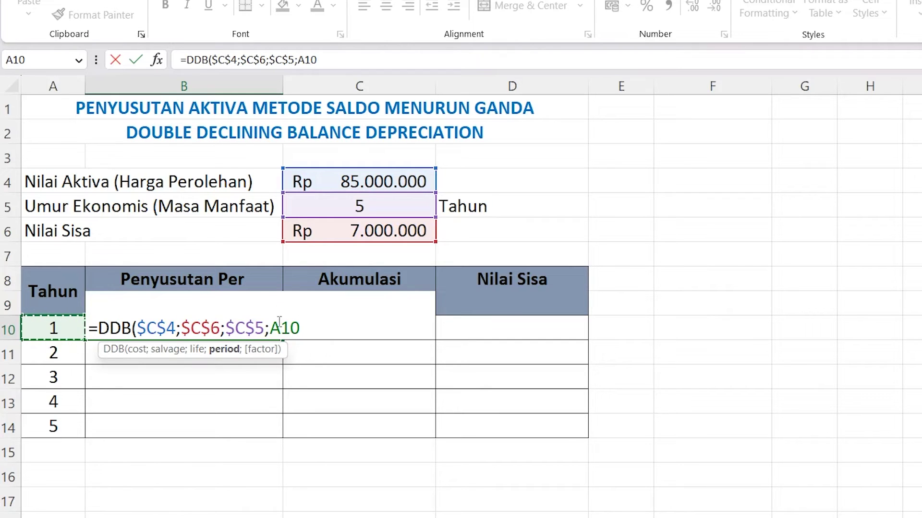
pyautogui.write(')')
pyautogui.press('Return')
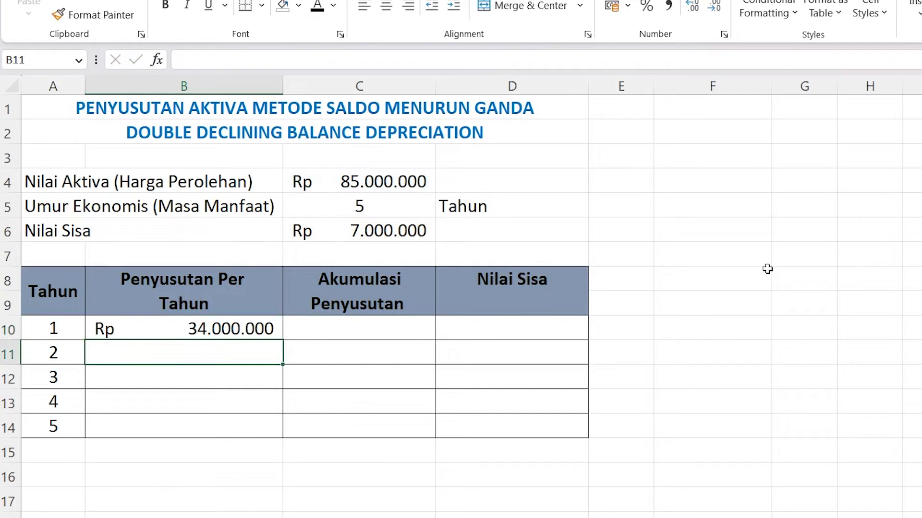
# Fill the DDB formula from B10 down through B14 to cover years 2 to 5
pyautogui.click(166, 322)
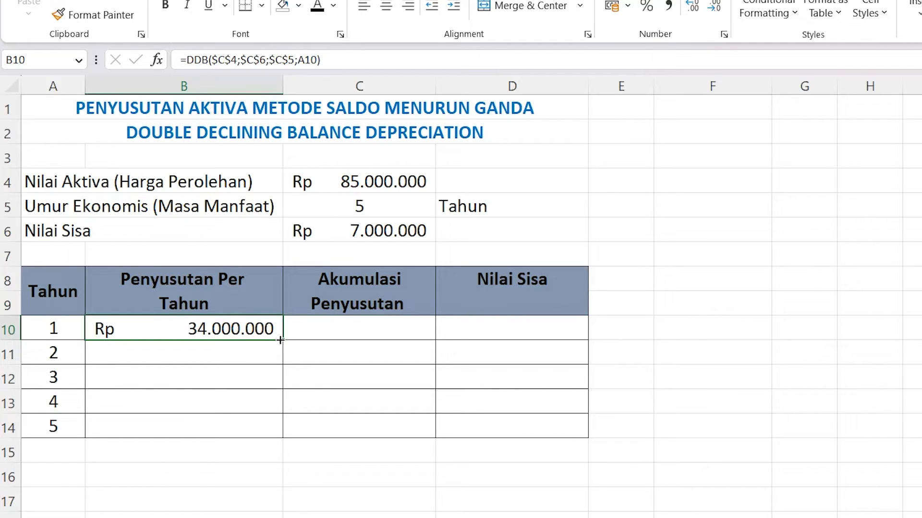
pyautogui.moveTo(281, 339); pyautogui.dragTo(290, 437)
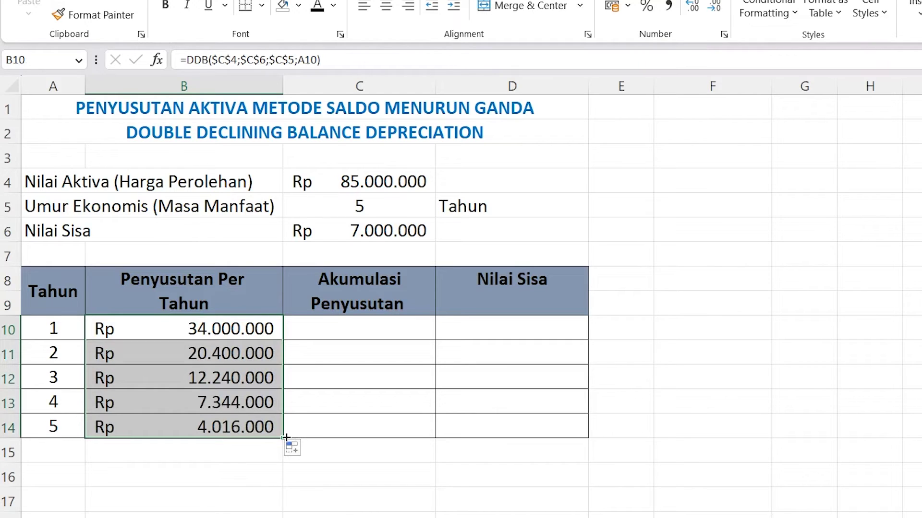
# Examine the yearly depreciation amounts and their formulas for years 1 to 5 in B10:B14
pyautogui.click(144, 329)
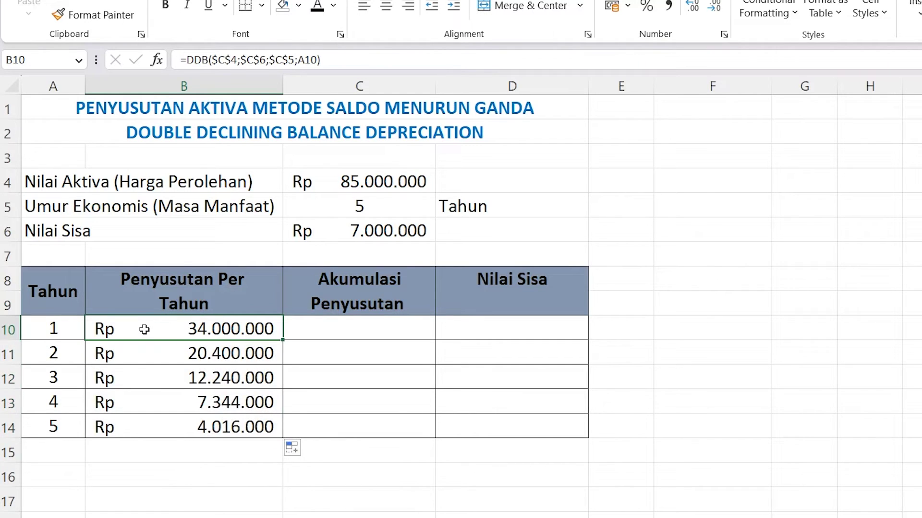
pyautogui.click(220, 304)
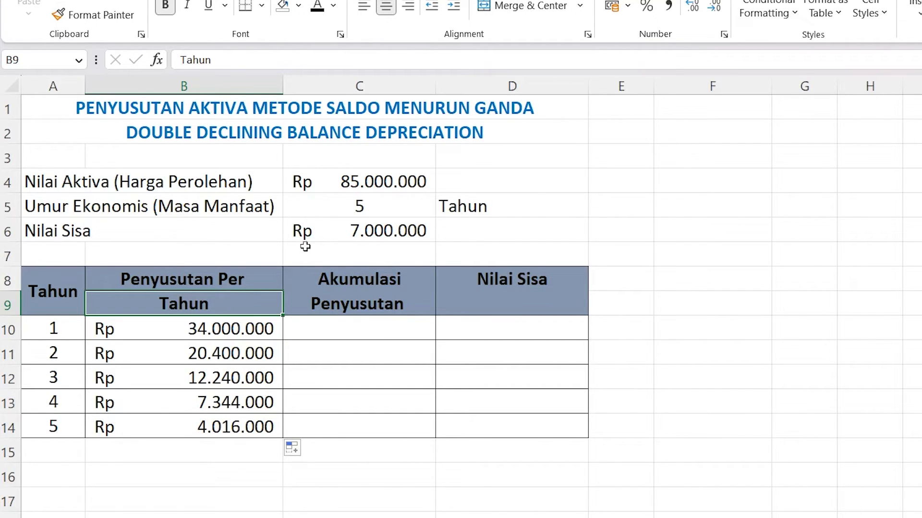
pyautogui.click(209, 349)
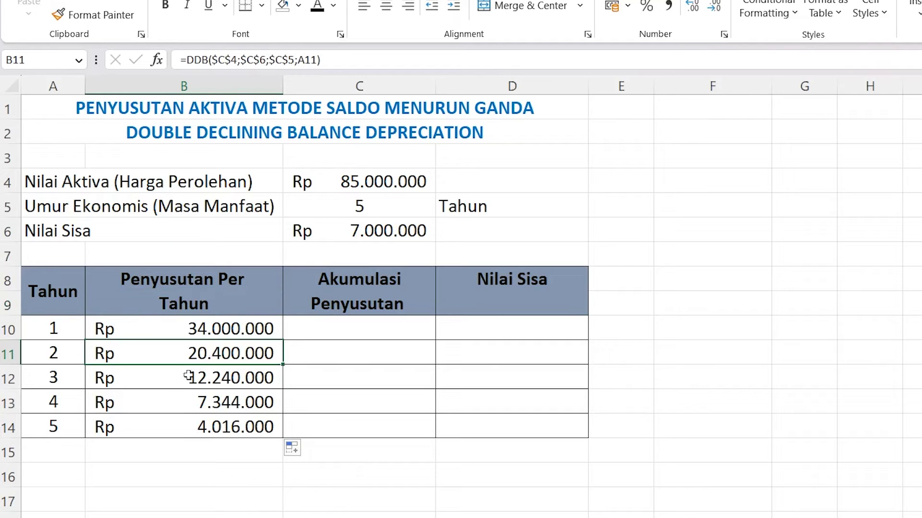
pyautogui.click(179, 380)
pyautogui.click(170, 399)
pyautogui.click(153, 430)
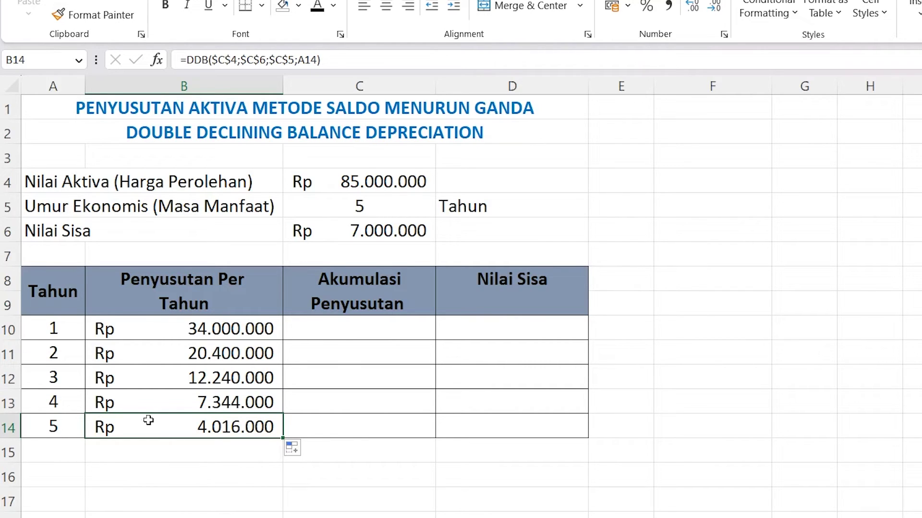
pyautogui.moveTo(250, 336); pyautogui.dragTo(265, 429)
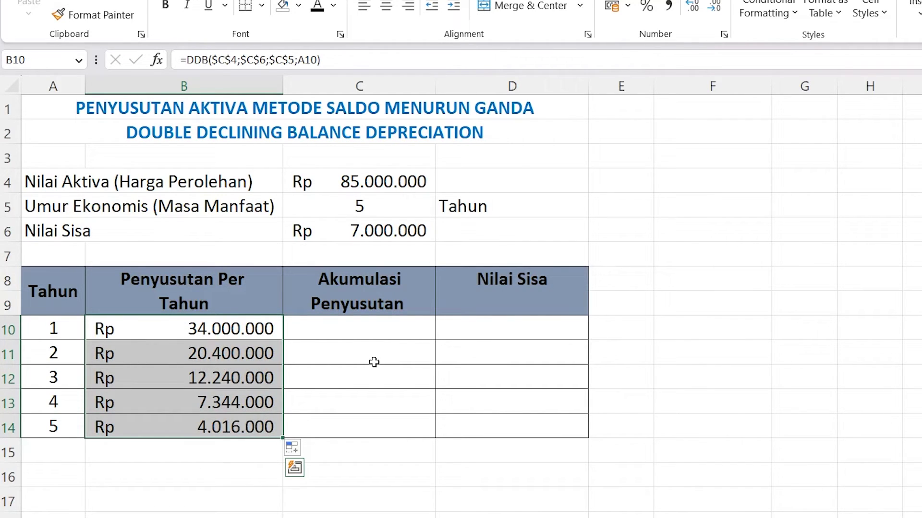
# Enter =B10 in cell C10 as the accumulated depreciation for year 1
pyautogui.click(339, 326)
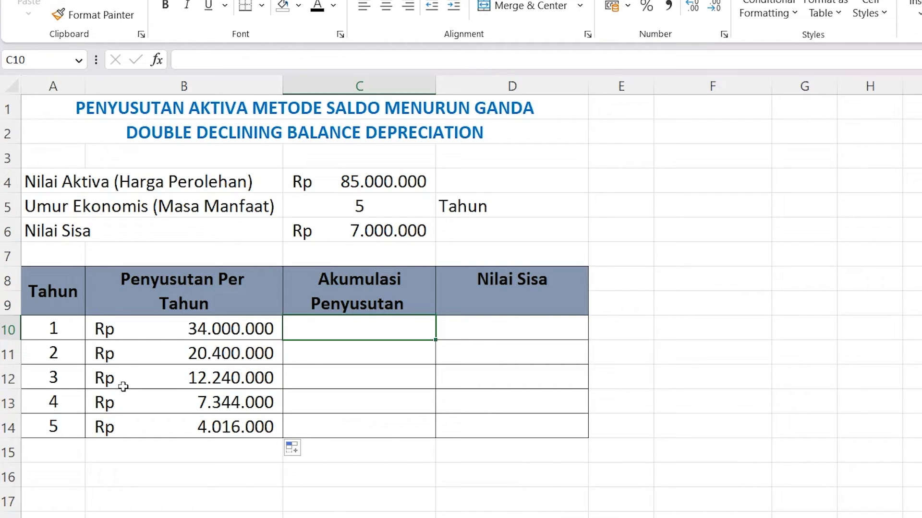
pyautogui.write('=')
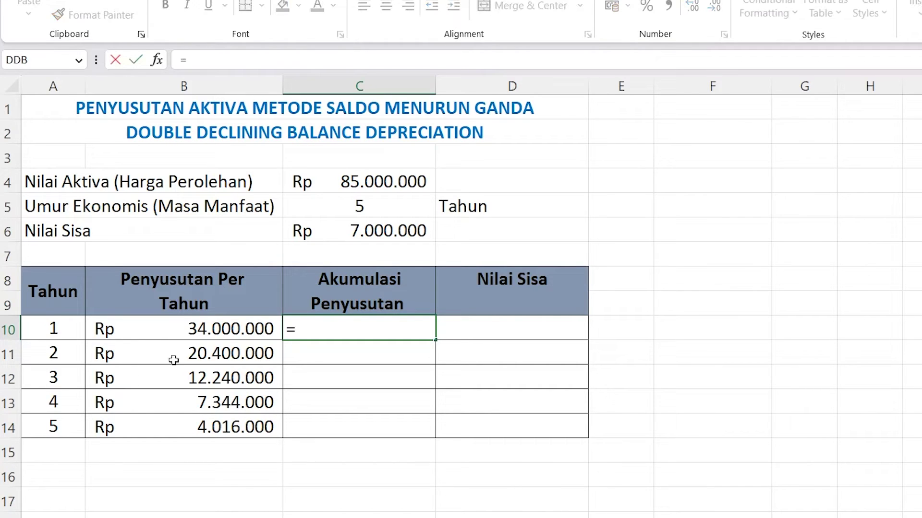
pyautogui.click(120, 335)
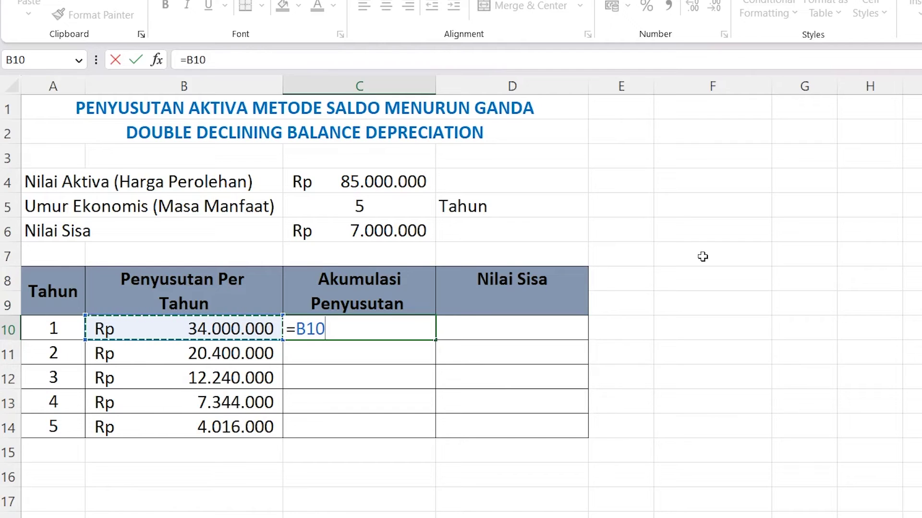
pyautogui.press('Return')
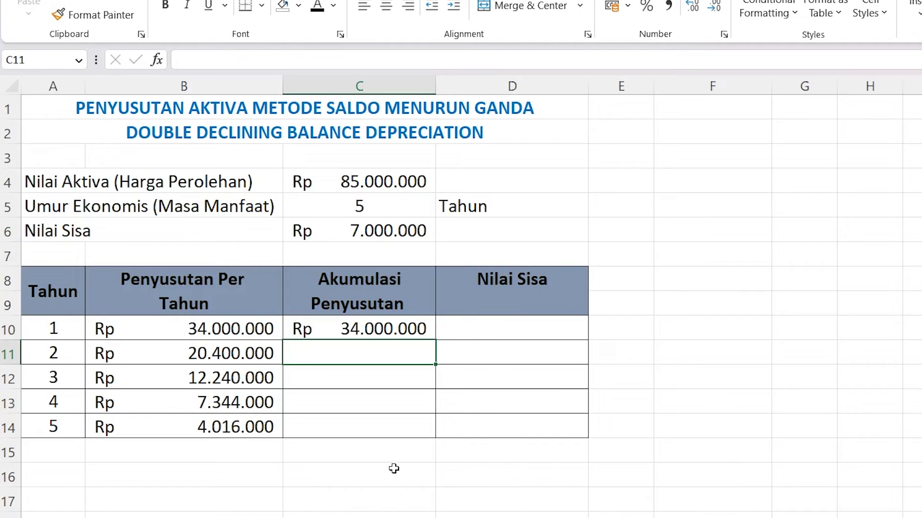
# Enter =C10+B11 in cell C11 as the accumulated depreciation for year 2
pyautogui.write('=')
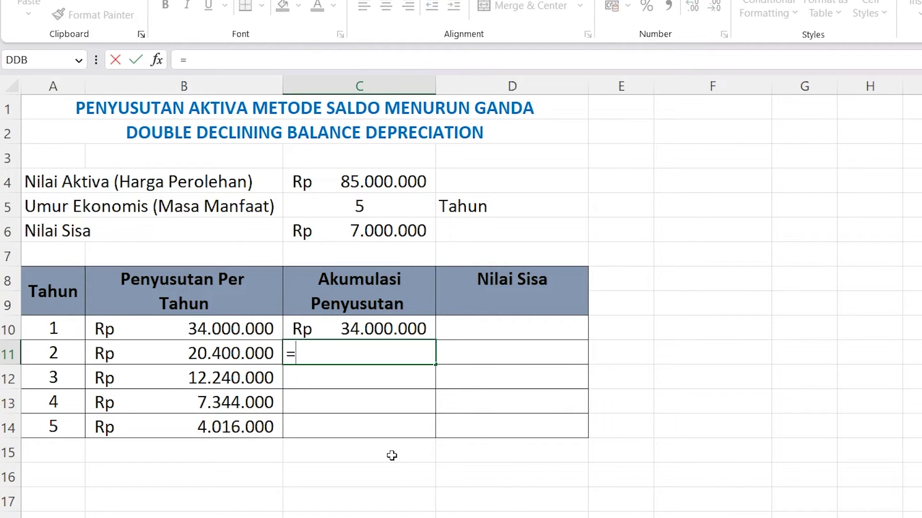
pyautogui.click(331, 326)
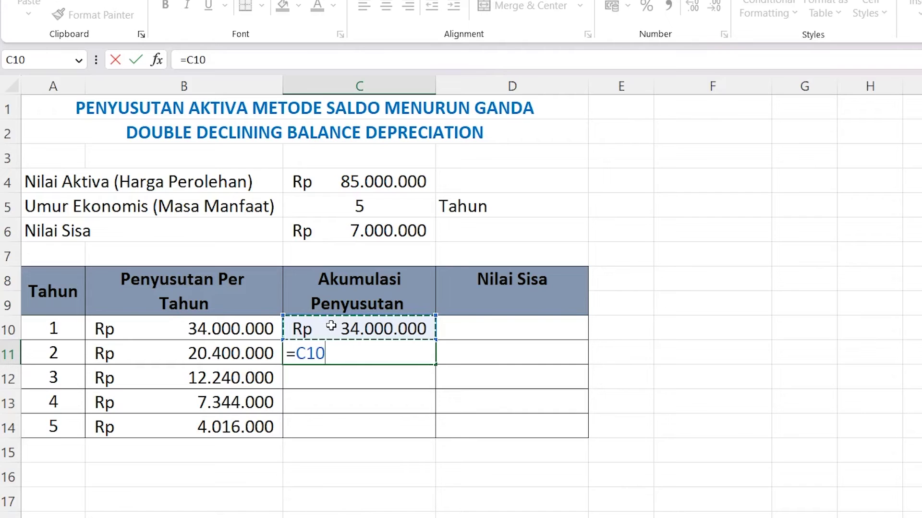
pyautogui.write('+')
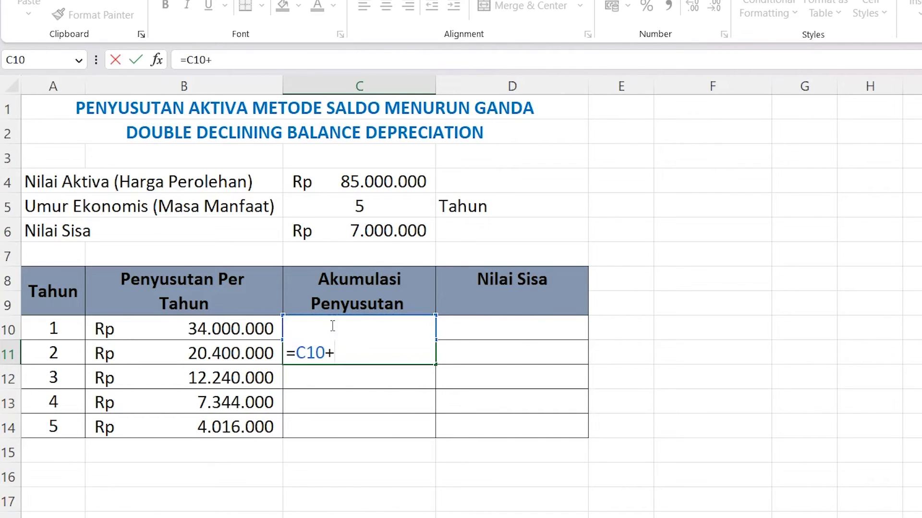
pyautogui.click(133, 351)
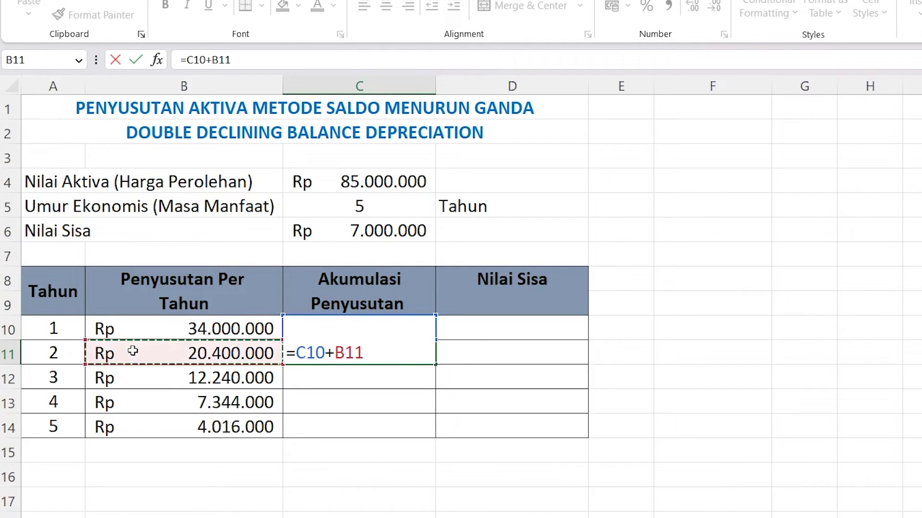
pyautogui.press('Return')
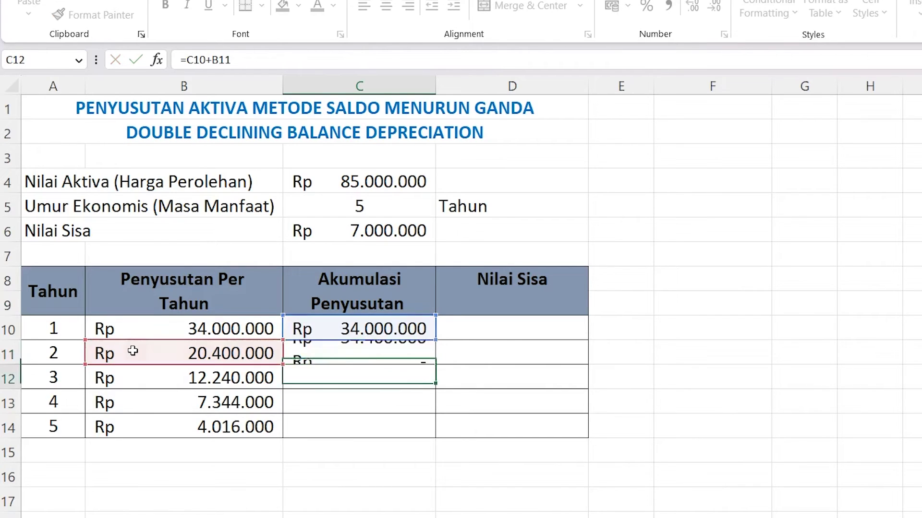
# Fill the accumulated depreciation formula from C11 down through C14 to cover years 3 to 5
pyautogui.click(334, 353)
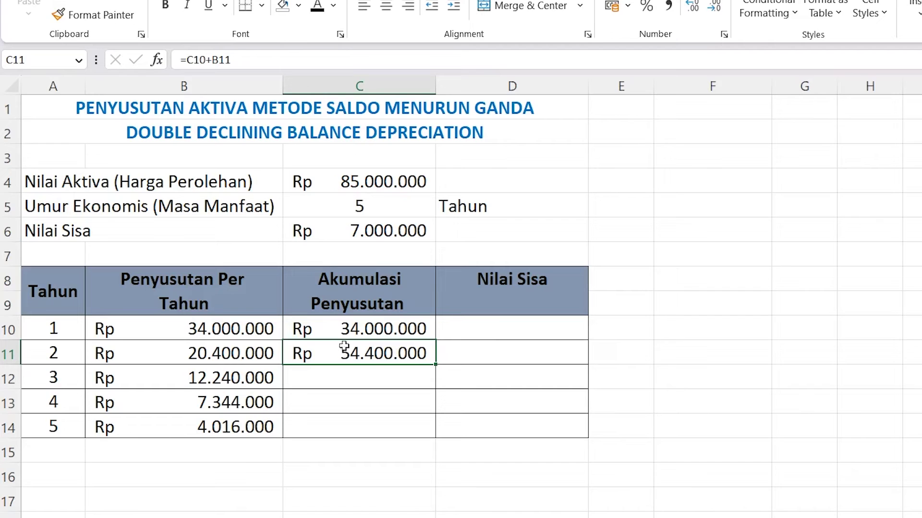
pyautogui.click(336, 329)
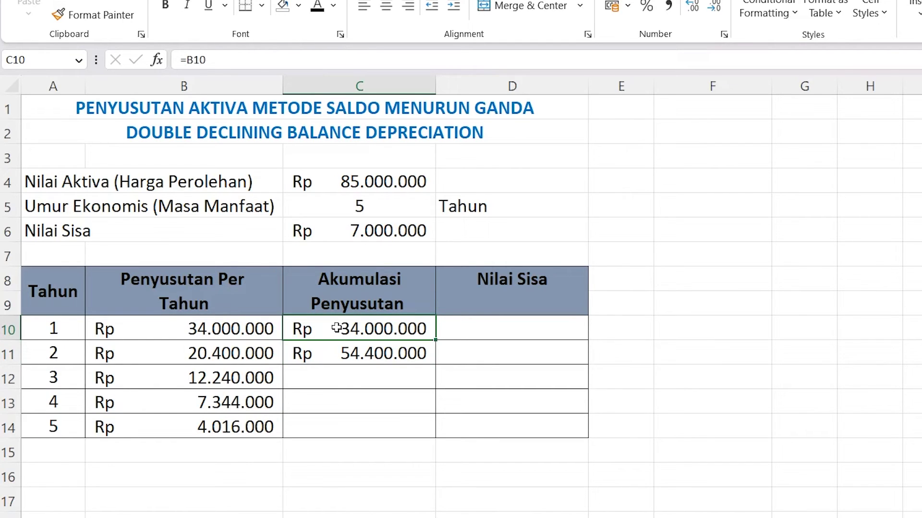
pyautogui.click(180, 348)
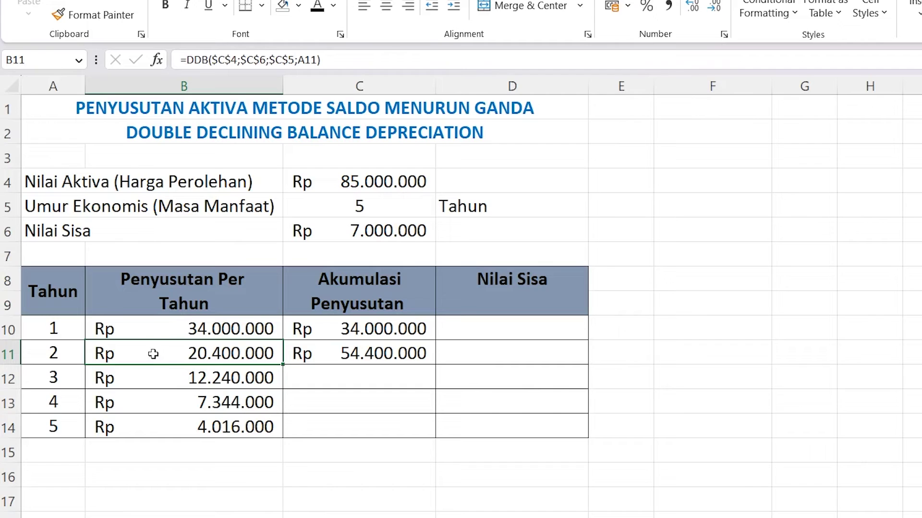
pyautogui.click(318, 354)
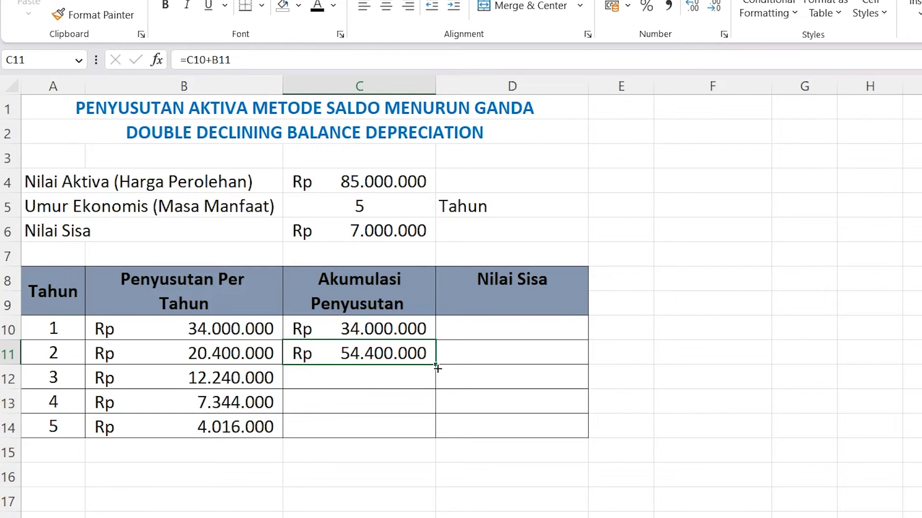
pyautogui.moveTo(436, 365); pyautogui.dragTo(435, 429)
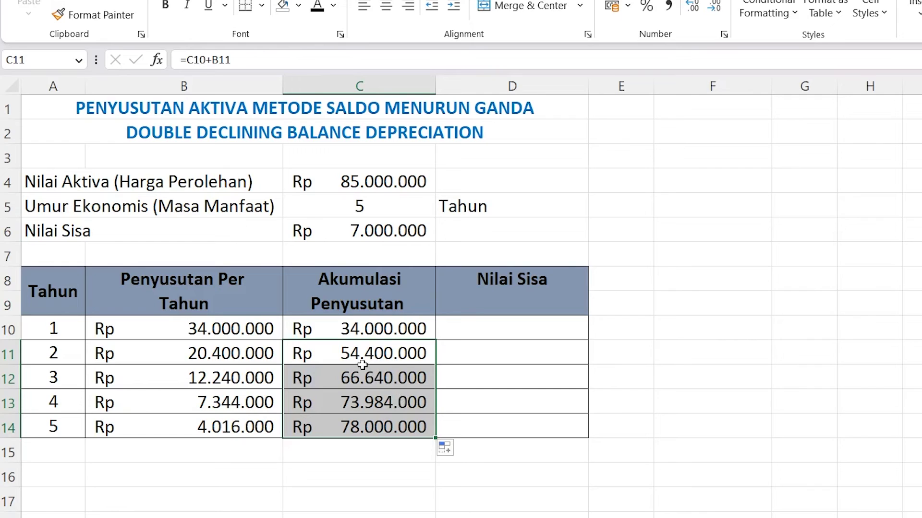
pyautogui.click(325, 351)
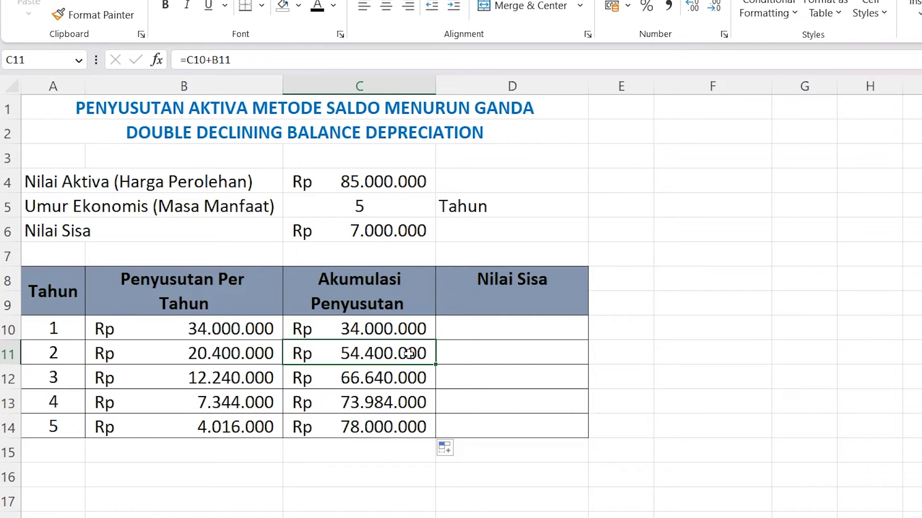
# Enter =$C$4-C10 in cell D10 as the remaining value for year 1
pyautogui.click(489, 331)
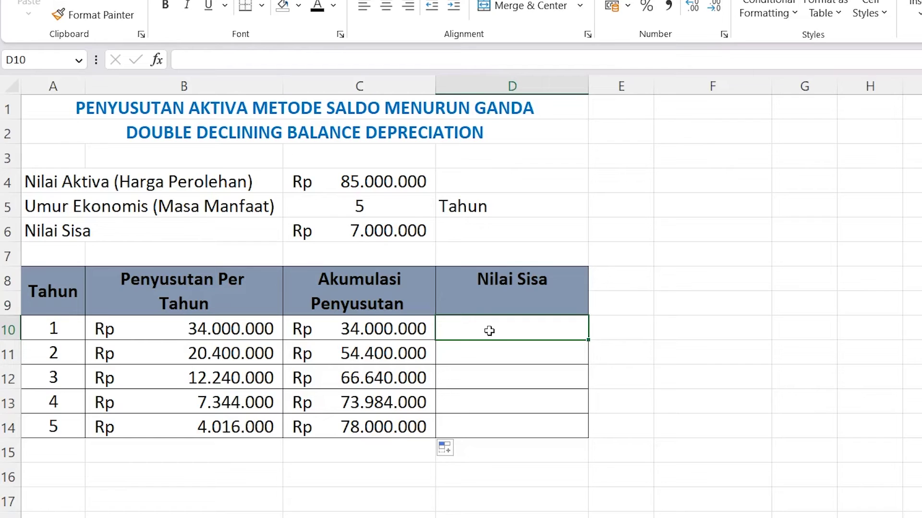
pyautogui.write('=')
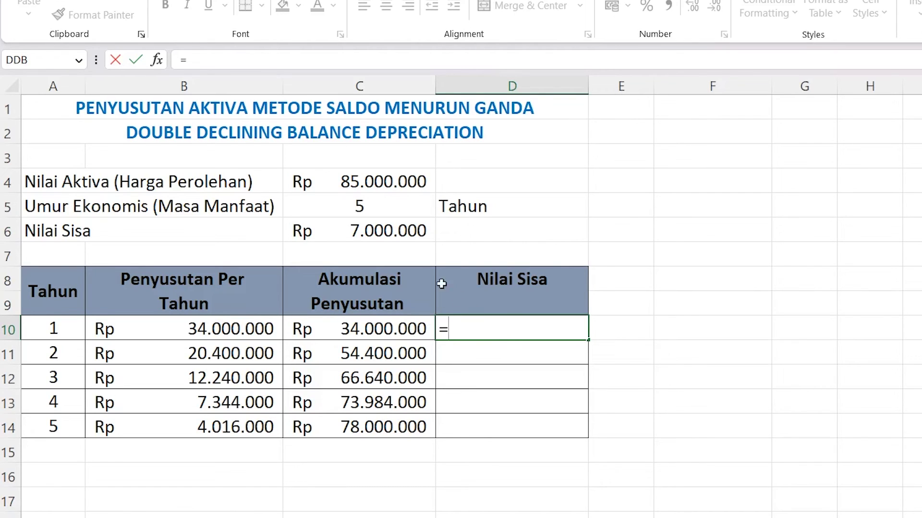
pyautogui.click(341, 181)
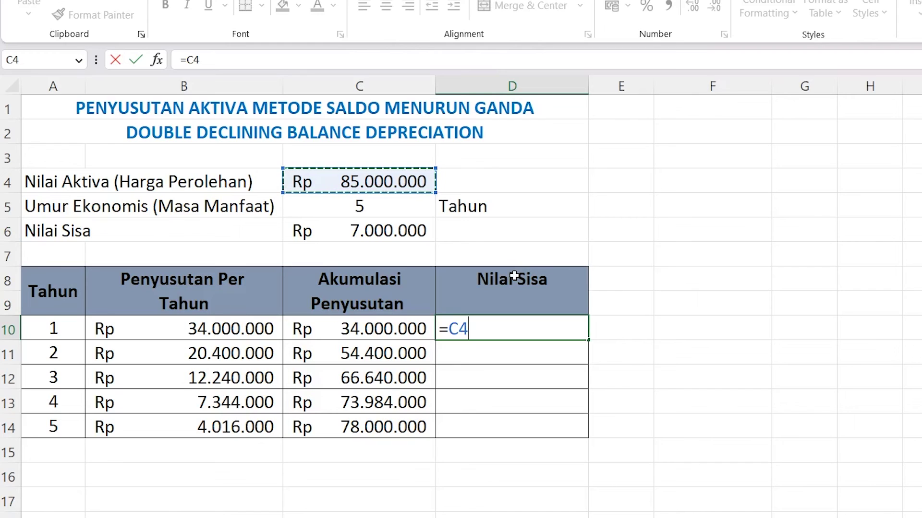
pyautogui.press('F4')
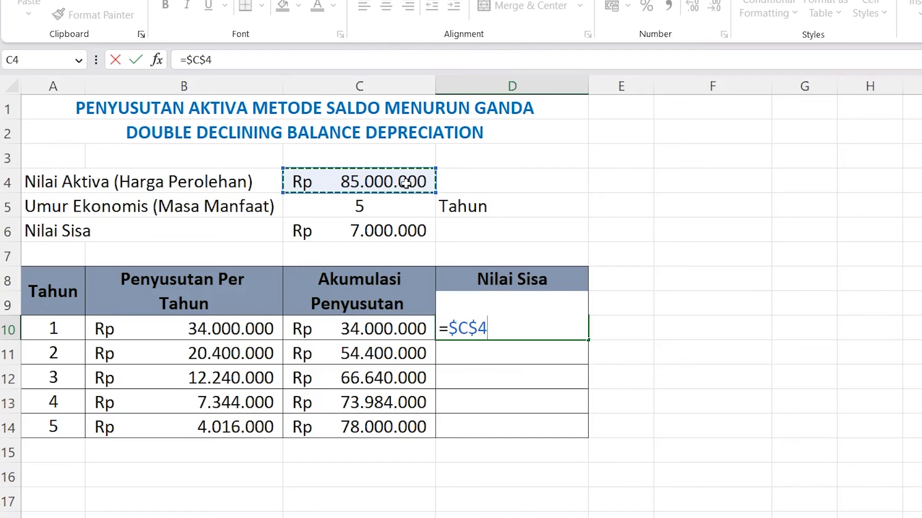
pyautogui.write('-')
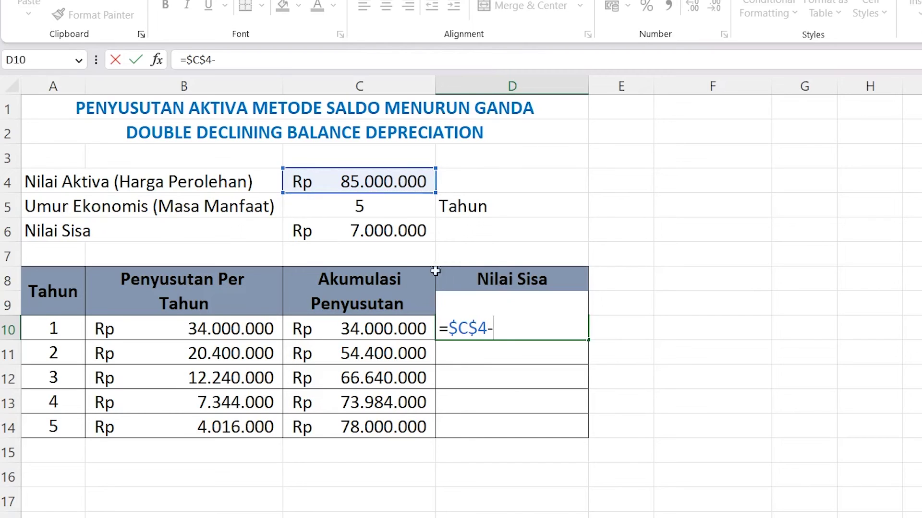
pyautogui.click(327, 329)
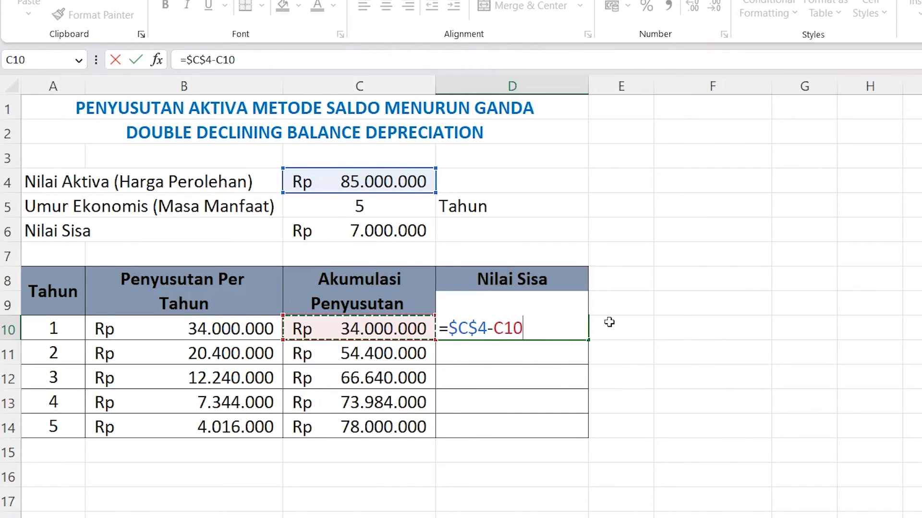
pyautogui.press('Return')
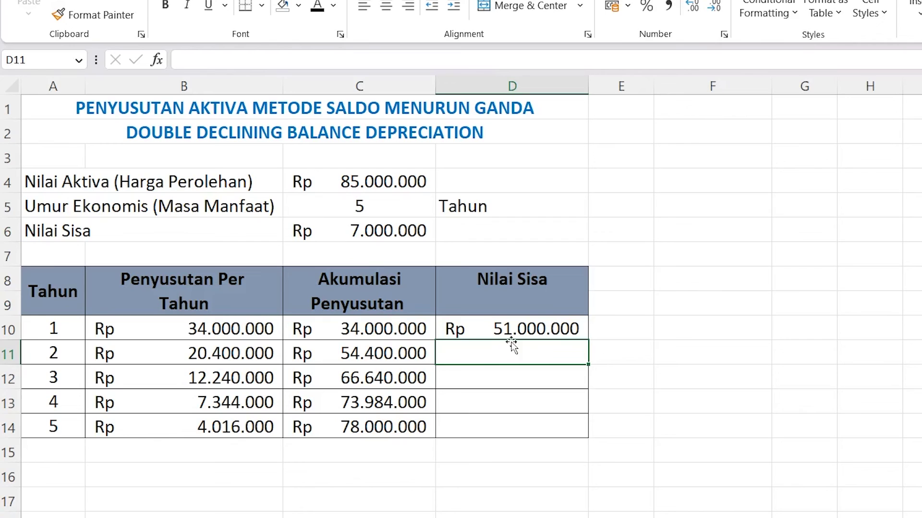
# Fill the remaining value formula from D10 down through D14 to cover years 2 to 5
pyautogui.click(480, 323)
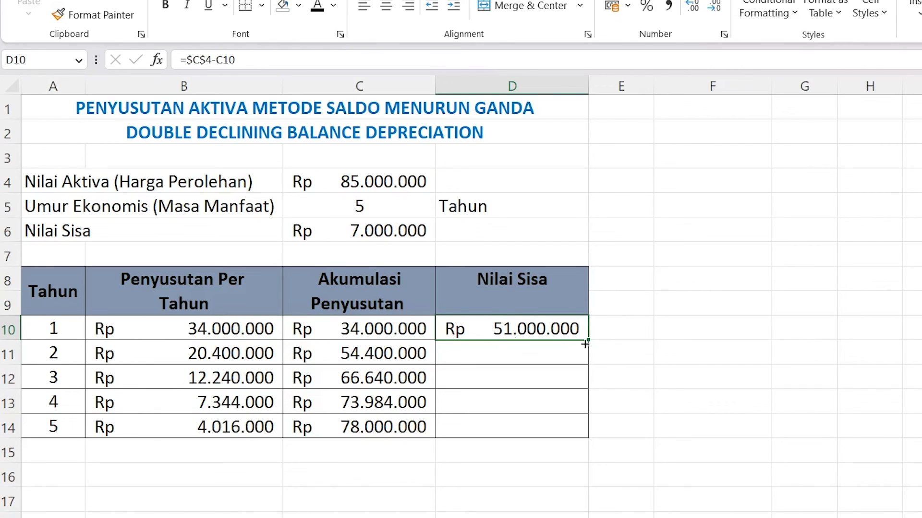
pyautogui.click(576, 357)
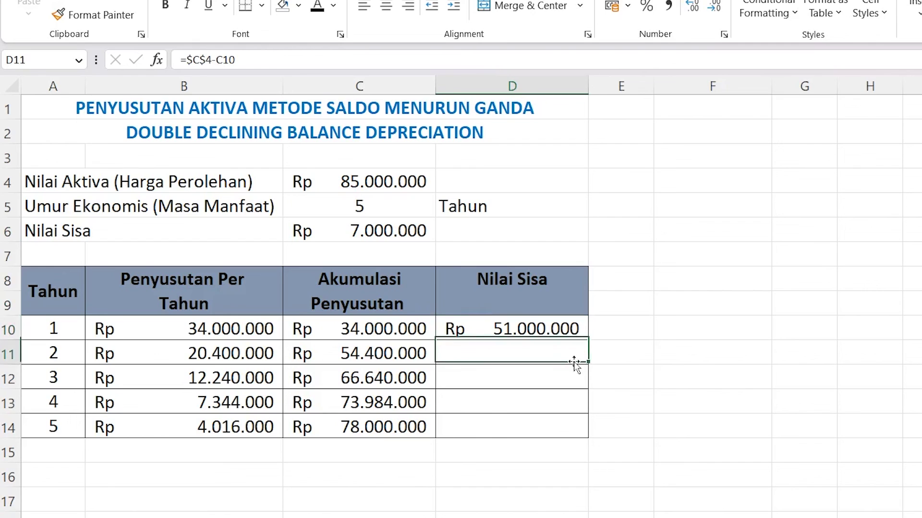
pyautogui.click(552, 320)
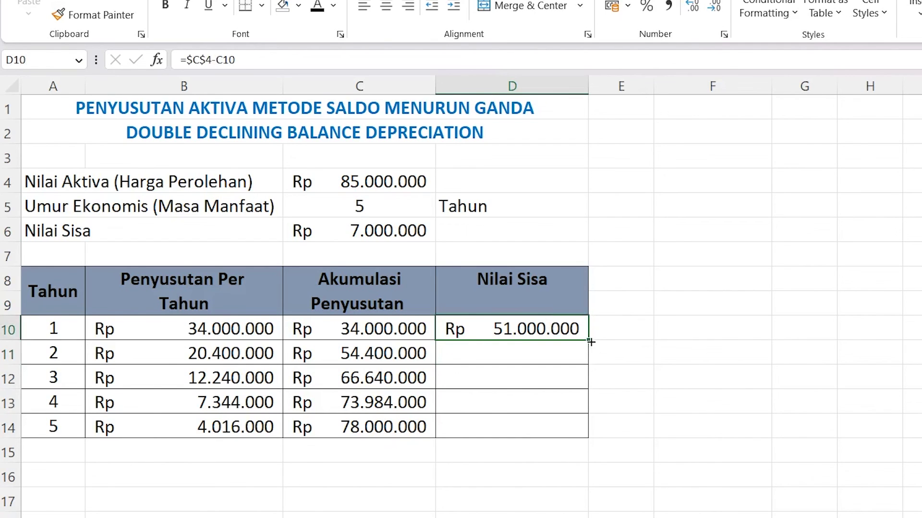
pyautogui.moveTo(590, 341); pyautogui.dragTo(611, 442)
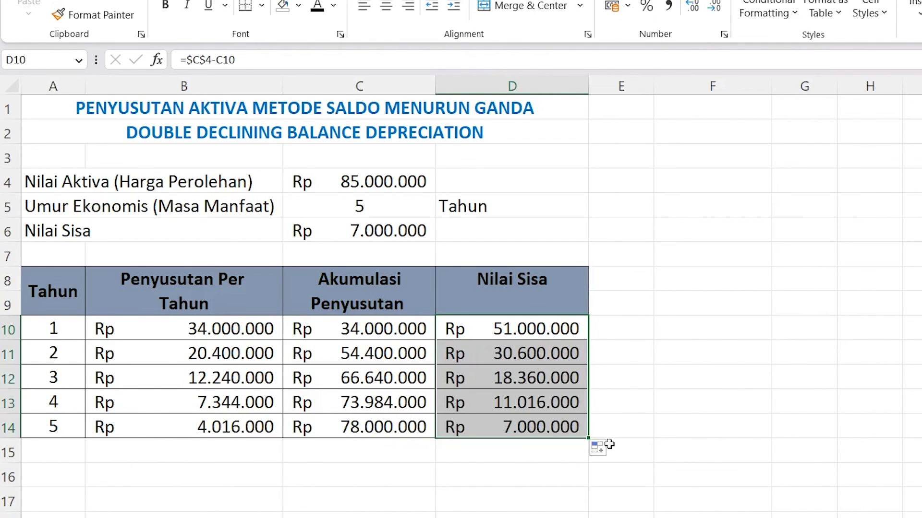
pyautogui.click(487, 346)
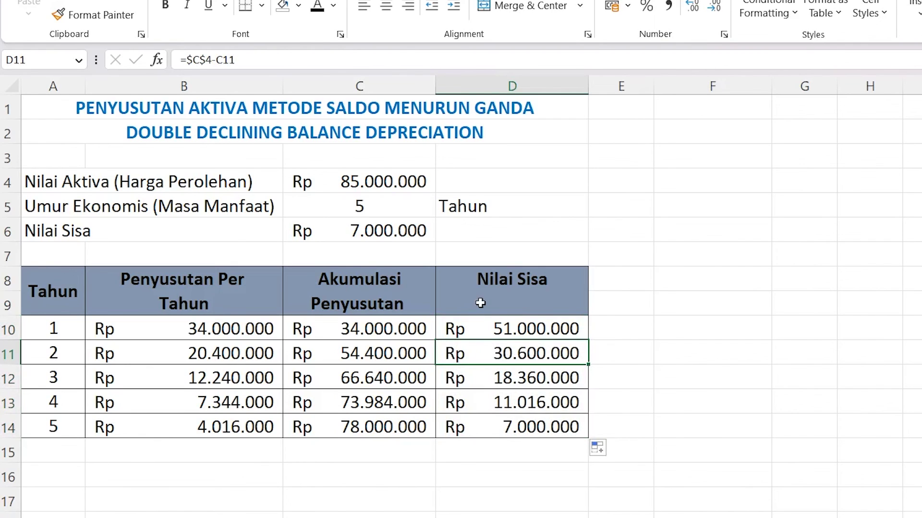
pyautogui.click(484, 426)
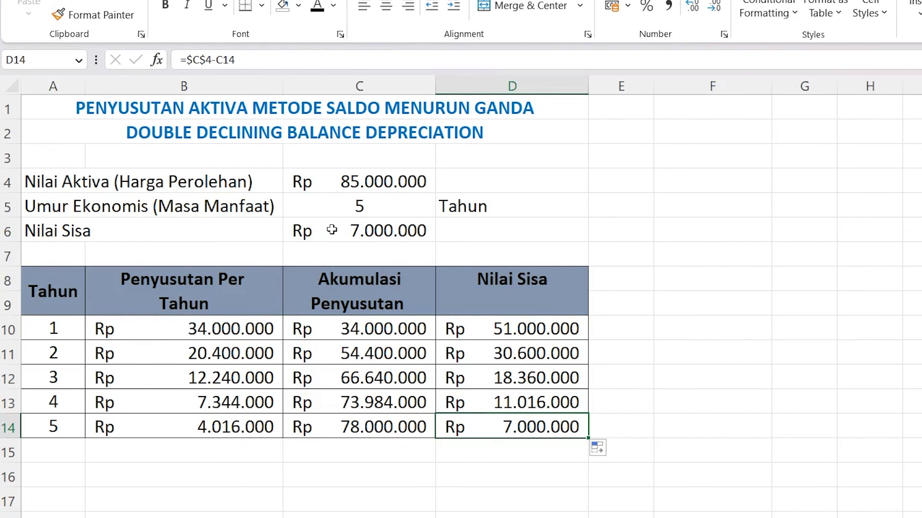
# Highlight the salvage value in C6 and the year 5 remaining value in D14 with yellow fill
pyautogui.click(332, 230)
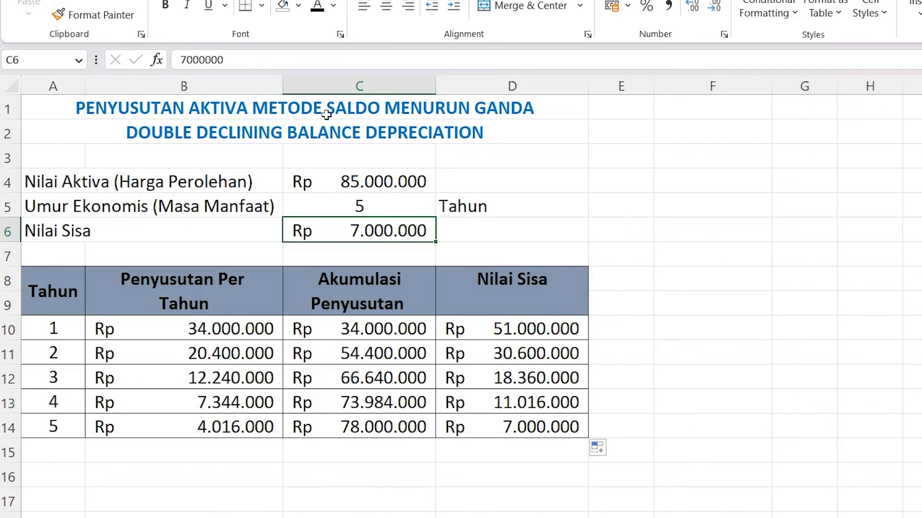
pyautogui.click(298, 5)
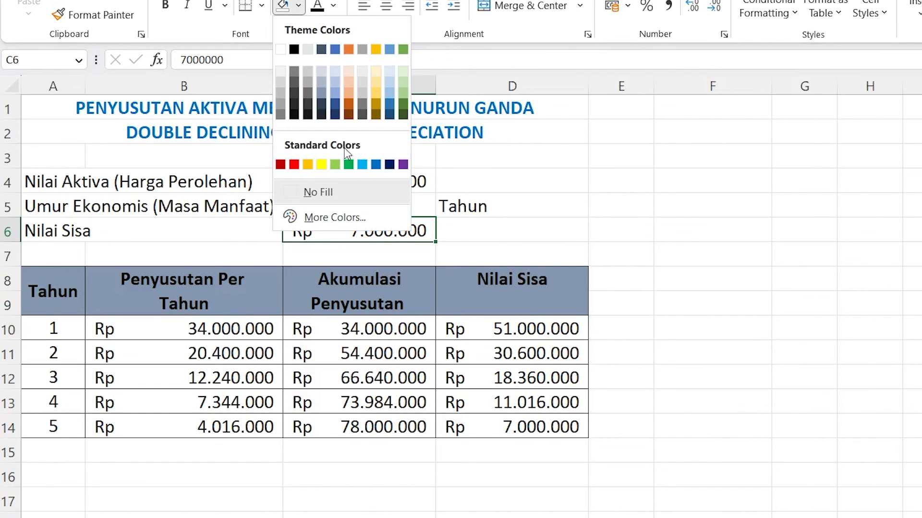
pyautogui.click(322, 164)
pyautogui.click(564, 422)
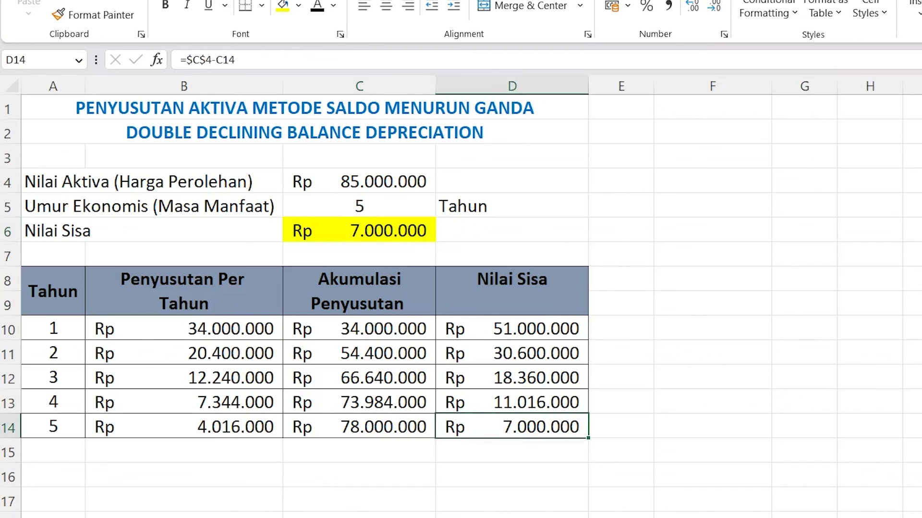
pyautogui.click(282, 6)
pyautogui.click(562, 204)
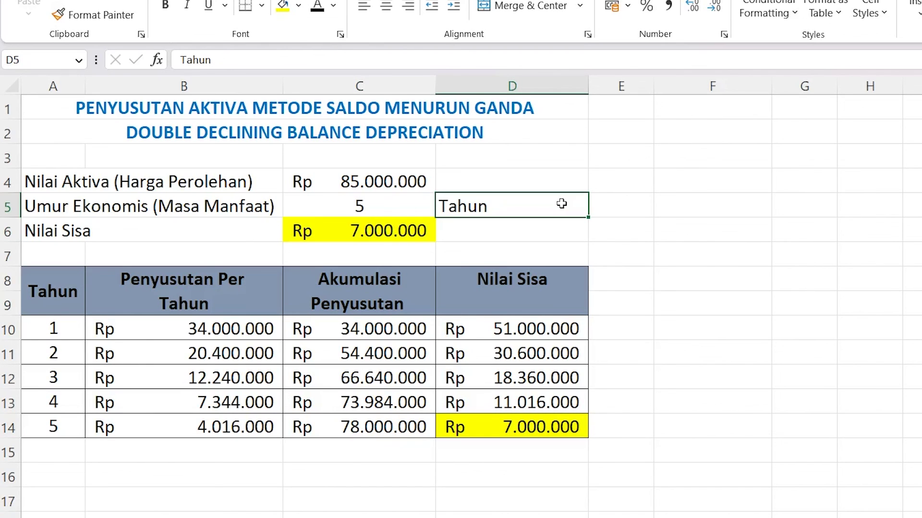